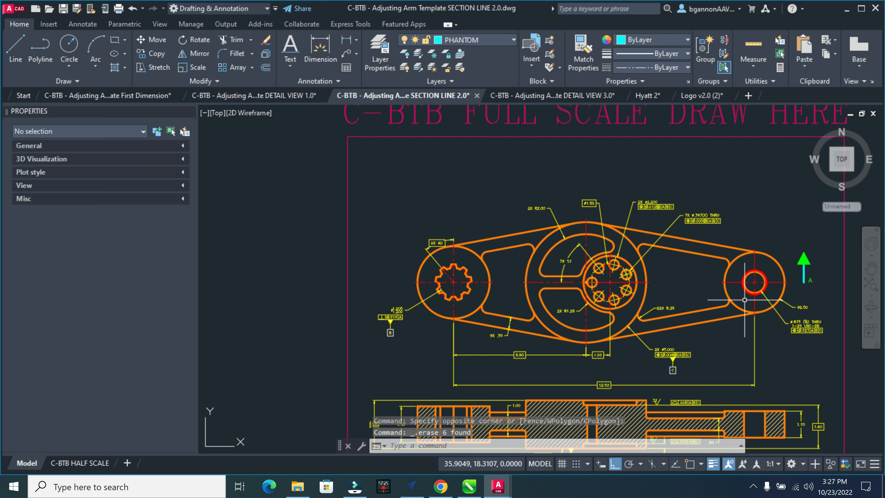
Erase the green section arrow and its letter A beside the arm's threaded-hole end.
{"action": "left_click", "coordinate": [819, 290]}
{"action": "left_click", "coordinate": [802, 263]}
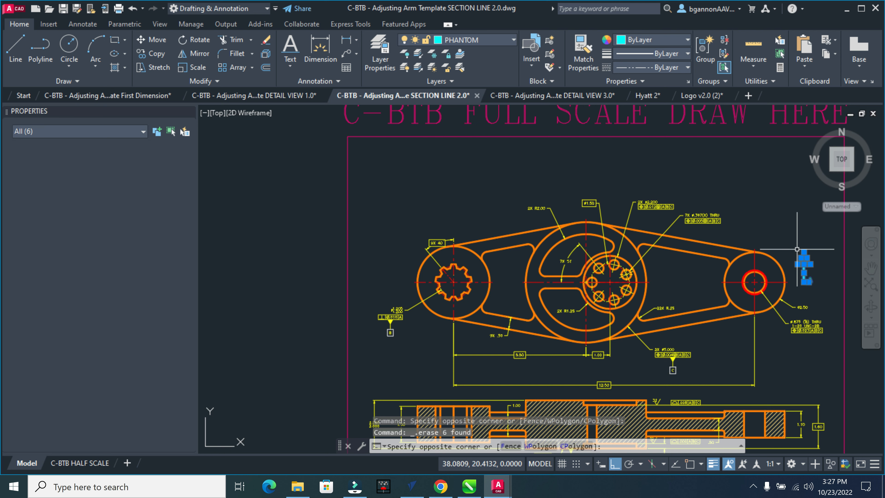
{"action": "key", "text": "Delete"}
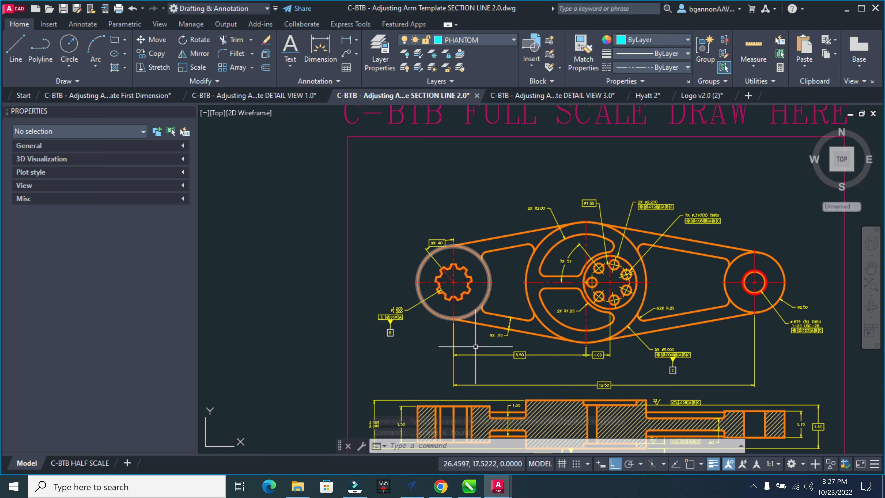
Examine the front view in the C-BTB HALF SCALE layout, return to model space and inspect the central hub there.
{"action": "left_click", "coordinate": [88, 462]}
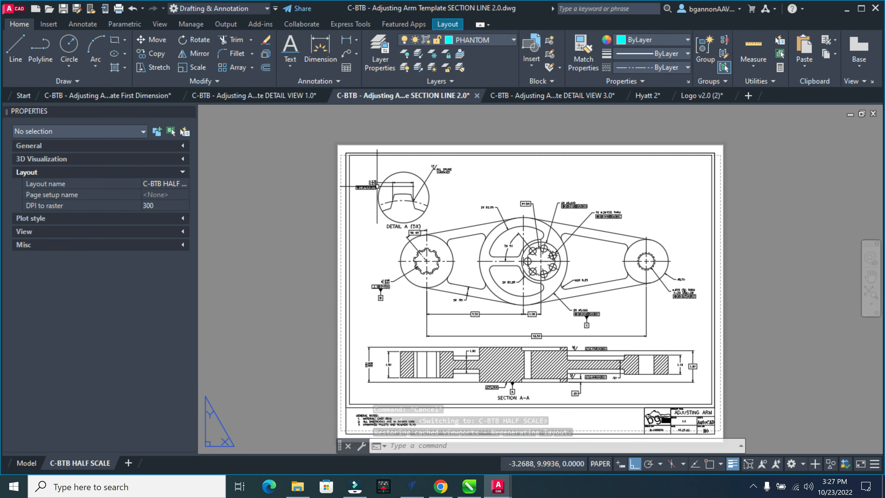
{"action": "scroll", "coordinate": [368, 185], "scroll_direction": "up", "scroll_amount": 4}
{"action": "scroll", "coordinate": [369, 182], "scroll_direction": "down", "scroll_amount": 2}
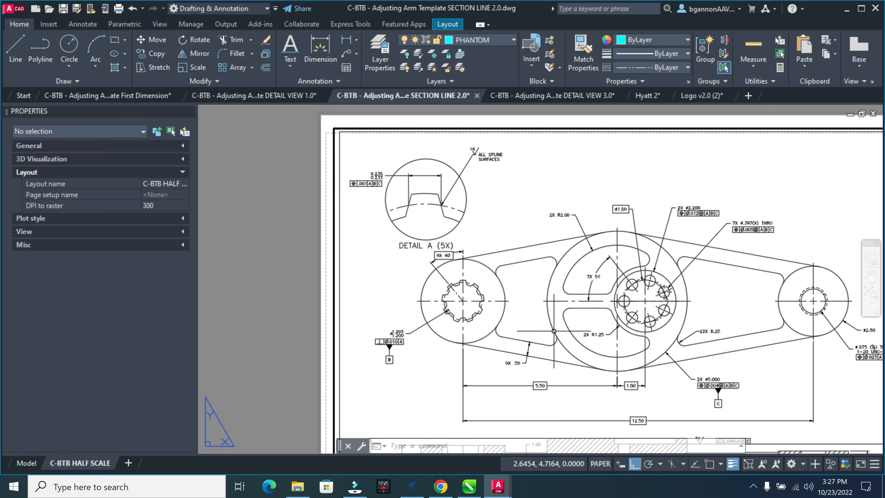
{"action": "left_click", "coordinate": [14, 465]}
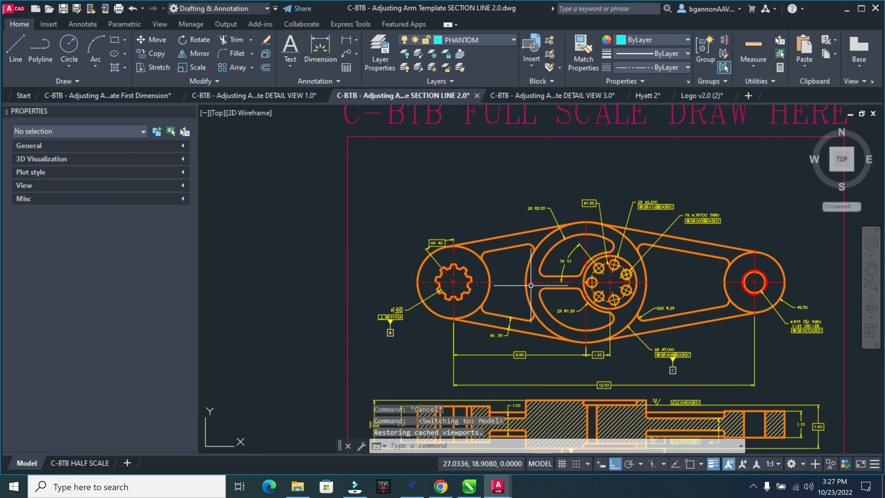
{"action": "scroll", "coordinate": [611, 280], "scroll_direction": "up", "scroll_amount": 4}
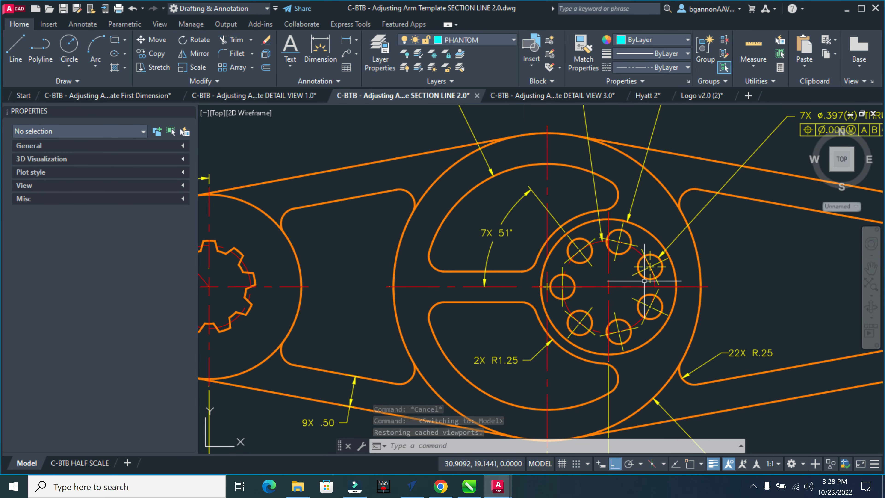
{"action": "scroll", "coordinate": [644, 281], "scroll_direction": "down", "scroll_amount": 4}
{"action": "mouse_move", "coordinate": [544, 281]}
{"action": "middle_mouse_down"}
{"action": "mouse_move", "coordinate": [445, 289]}
{"action": "mouse_move", "coordinate": [454, 284]}
{"action": "middle_mouse_up"}
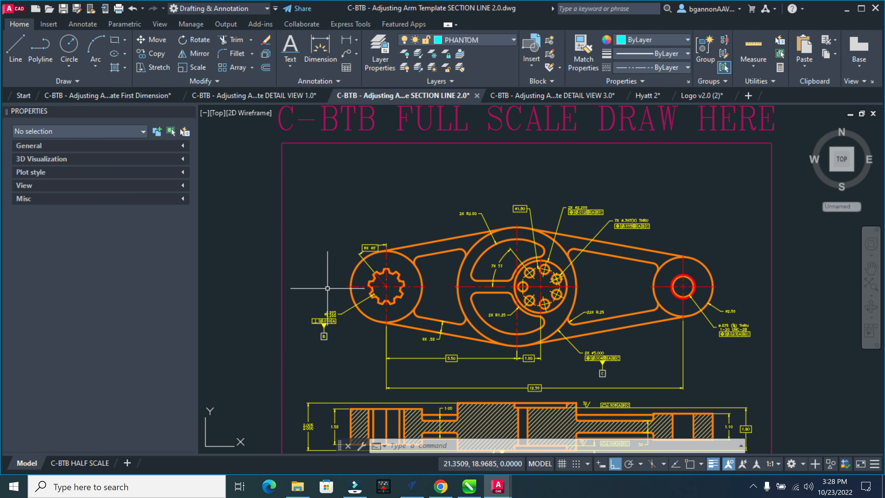
Start the Line command, turn on object snap and check which snap modes are active.
{"action": "left_click", "coordinate": [450, 41]}
{"action": "left_click", "coordinate": [447, 41]}
{"action": "left_click", "coordinate": [16, 46]}
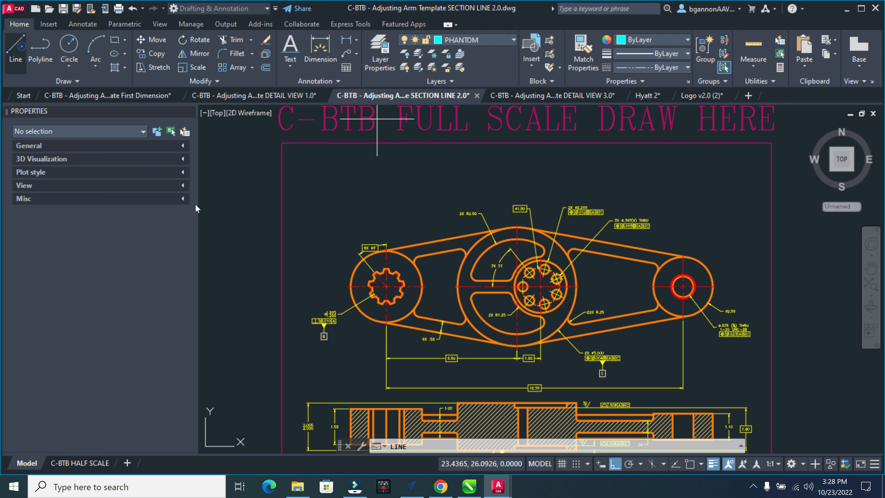
{"action": "left_click", "coordinate": [700, 463]}
{"action": "left_click", "coordinate": [698, 467]}
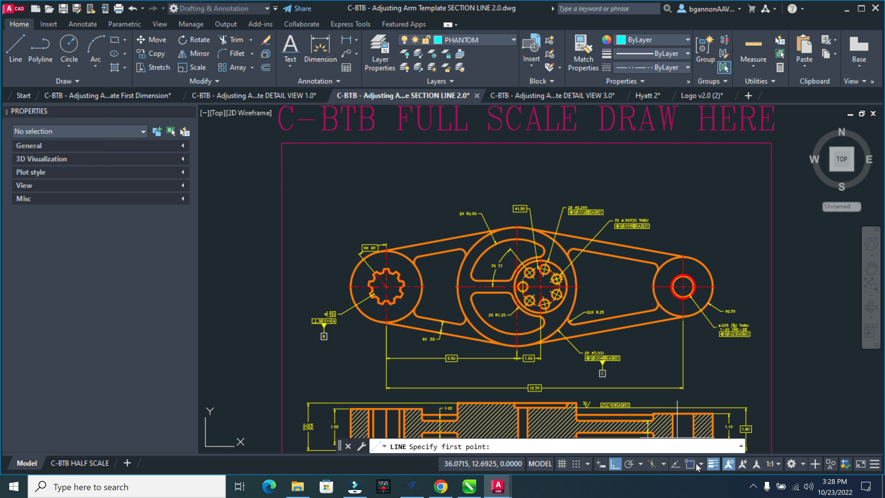
{"action": "left_click", "coordinate": [693, 464]}
{"action": "left_click", "coordinate": [700, 465]}
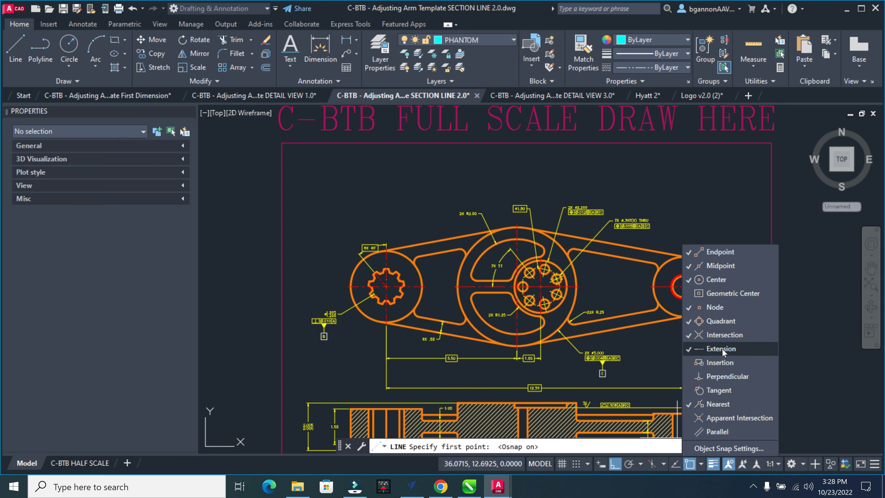
{"action": "left_click", "coordinate": [840, 331]}
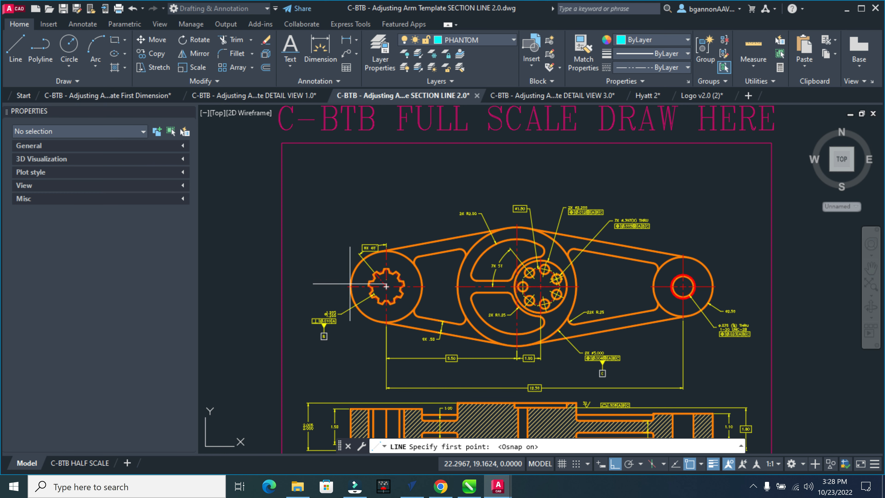
Draw a horizontal section line about 17 units long on the PHANTOM layer, along the arm's centerline and past both end circles.
{"action": "scroll", "coordinate": [348, 286], "scroll_direction": "up", "scroll_amount": 6}
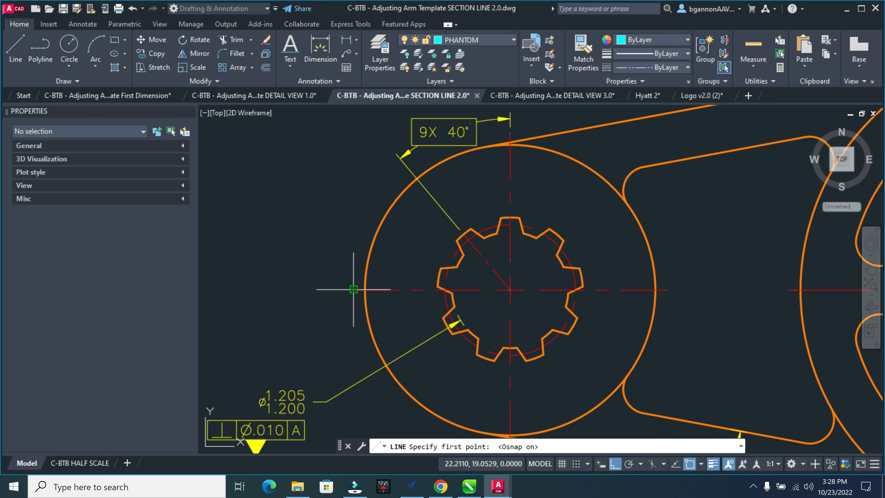
{"action": "left_click", "coordinate": [292, 289]}
{"action": "scroll", "coordinate": [451, 296], "scroll_direction": "down", "scroll_amount": 6}
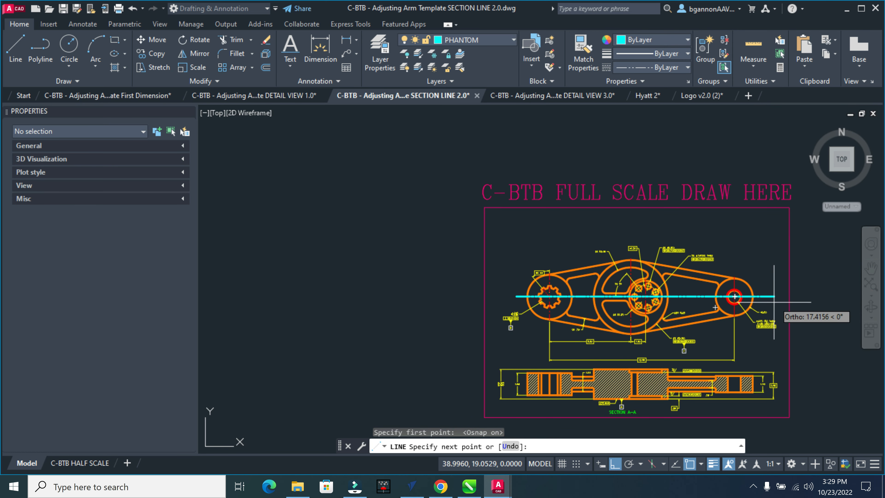
{"action": "scroll", "coordinate": [770, 298], "scroll_direction": "up", "scroll_amount": 6}
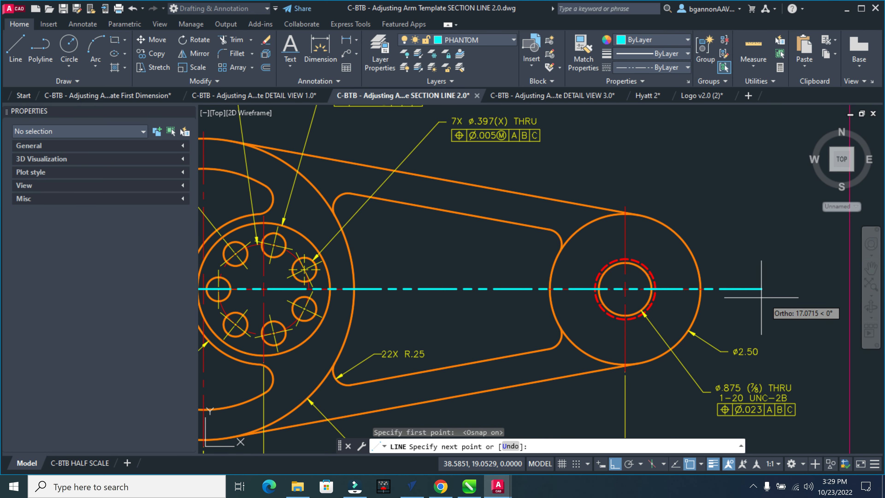
{"action": "left_click", "coordinate": [745, 289]}
{"action": "key", "text": "Escape"}
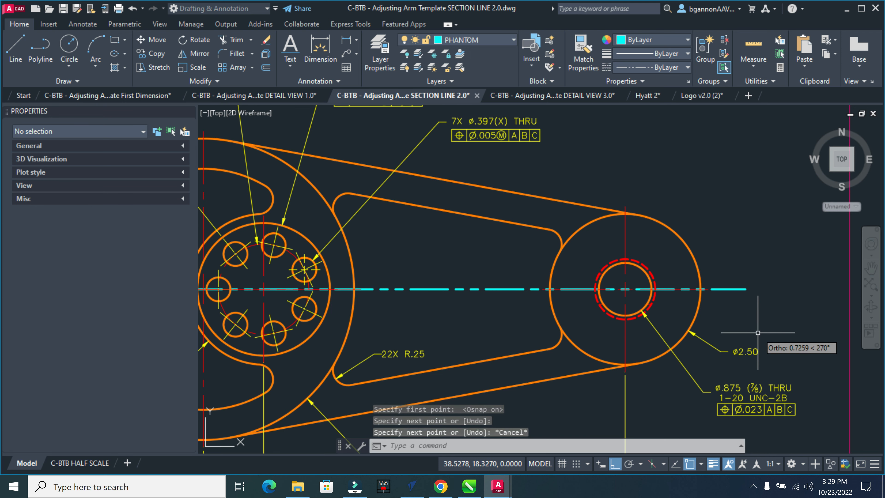
Draw a vertical .5 line upward from the section line's end beside the threaded hole.
{"action": "scroll", "coordinate": [764, 324], "scroll_direction": "down", "scroll_amount": 2}
{"action": "scroll", "coordinate": [764, 324], "scroll_direction": "down", "scroll_amount": 4}
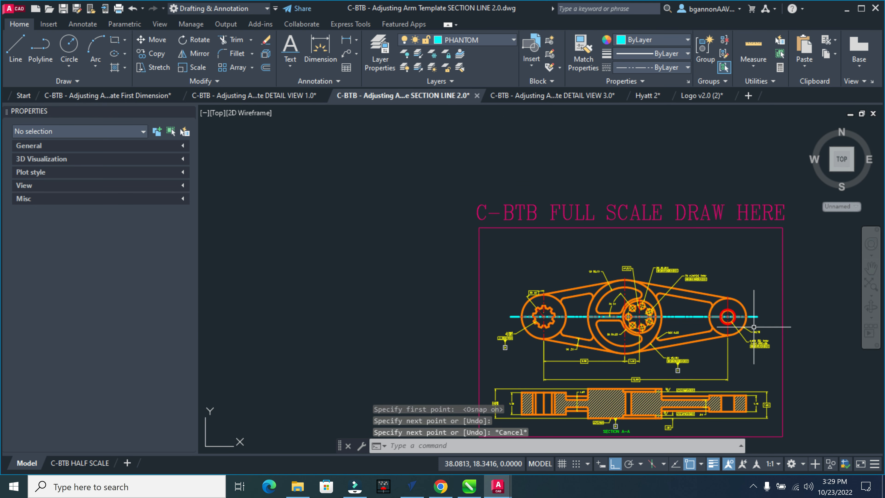
{"action": "scroll", "coordinate": [746, 335], "scroll_direction": "up", "scroll_amount": 4}
{"action": "scroll", "coordinate": [734, 335], "scroll_direction": "down", "scroll_amount": 2}
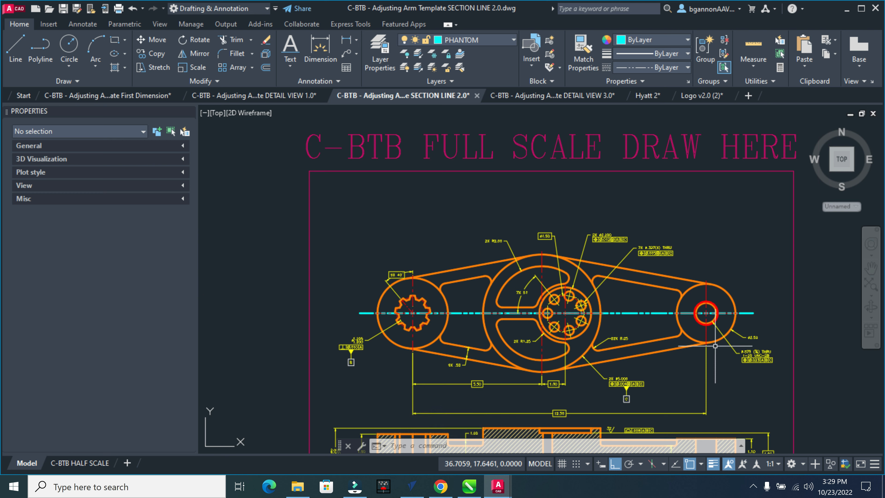
{"action": "type", "text": "1"}
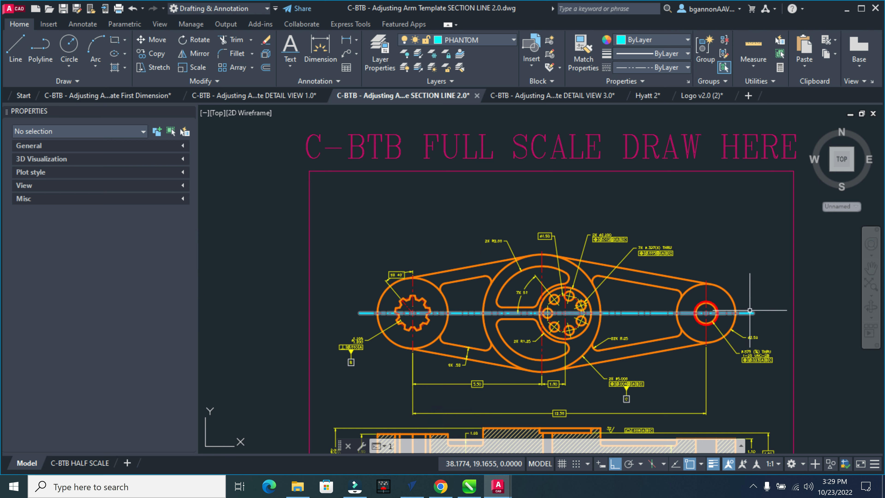
{"action": "key", "text": "Return"}
{"action": "left_click", "coordinate": [753, 312]}
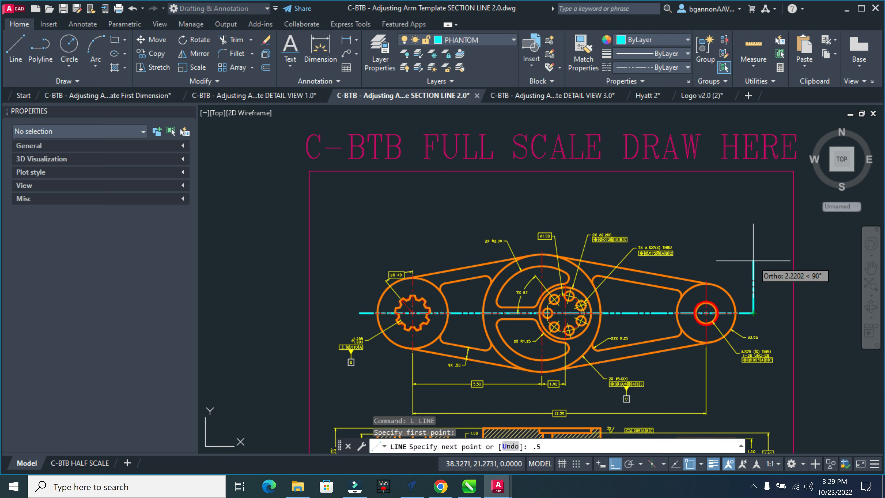
{"action": "type", "text": ".5"}
{"action": "key", "text": "Return"}
{"action": "key", "text": "Escape"}
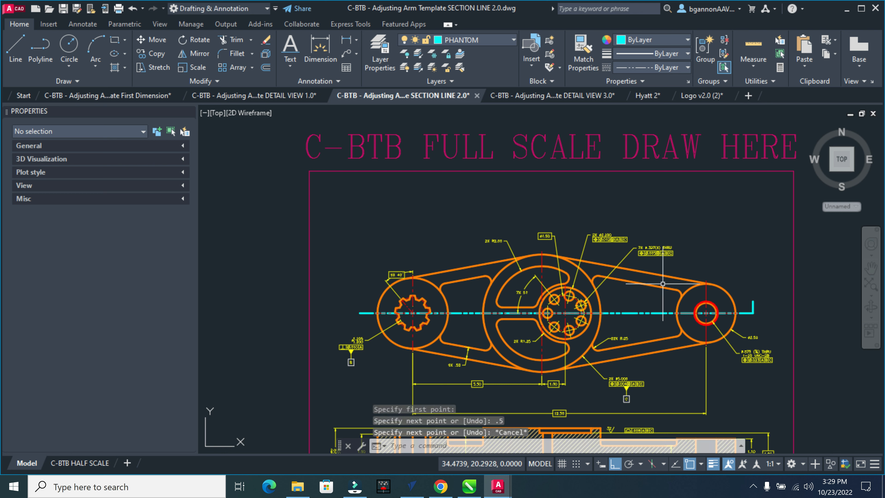
Draw a vertical .5 line upward from the section line's other end, beside the splined hole.
{"action": "type", "text": "l"}
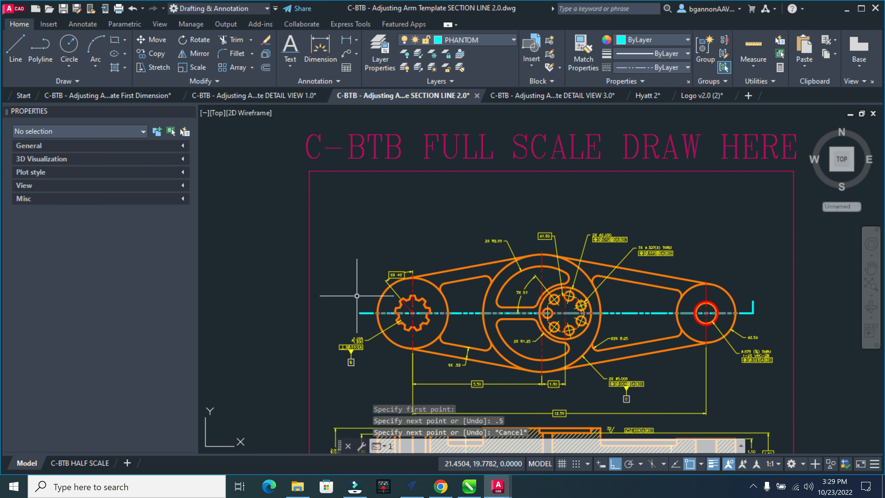
{"action": "key", "text": "Return"}
{"action": "left_click", "coordinate": [360, 312]}
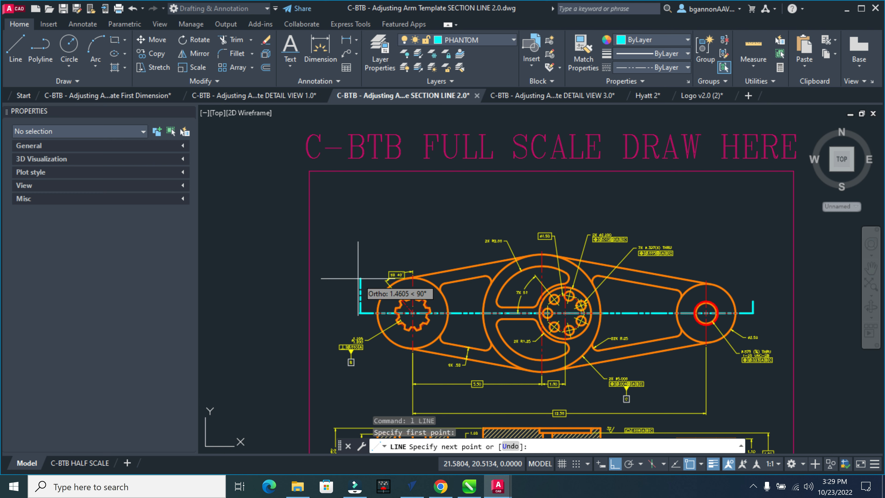
{"action": "type", "text": ".5"}
{"action": "key", "text": "Return"}
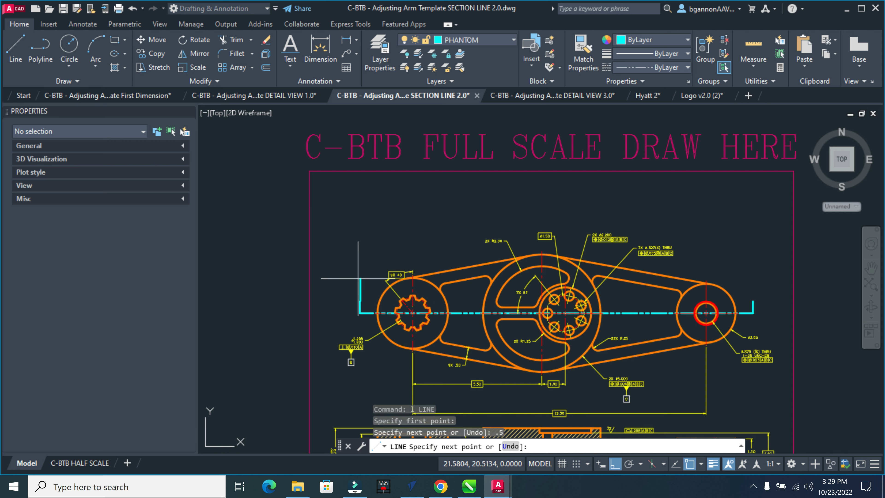
{"action": "key", "text": "Escape"}
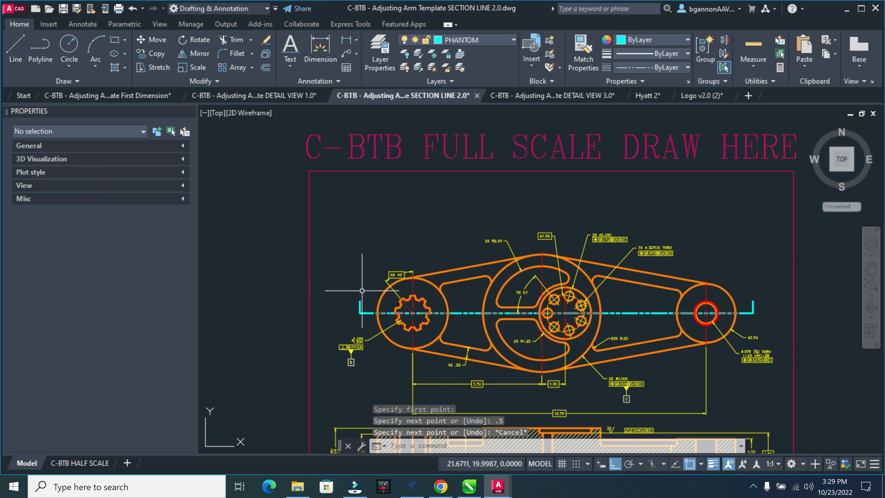
Turn off lineweight display and make TEXT the current layer.
{"action": "left_click", "coordinate": [712, 464]}
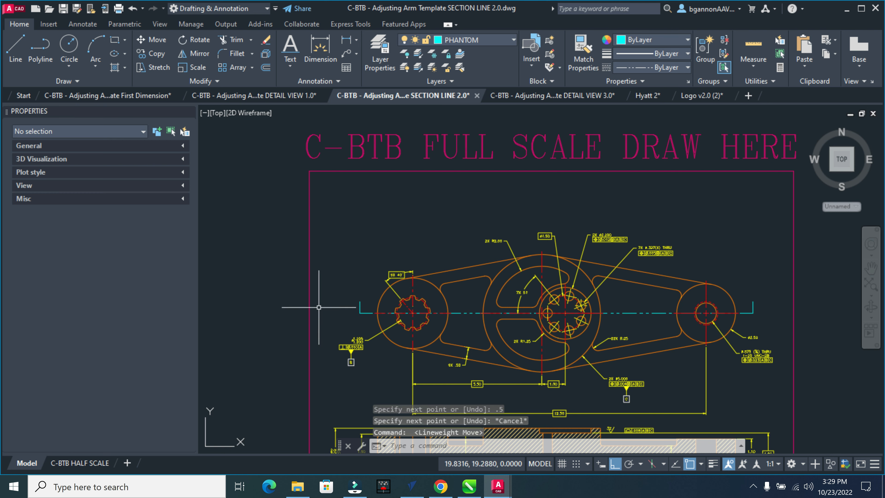
{"action": "scroll", "coordinate": [343, 303], "scroll_direction": "up", "scroll_amount": 5}
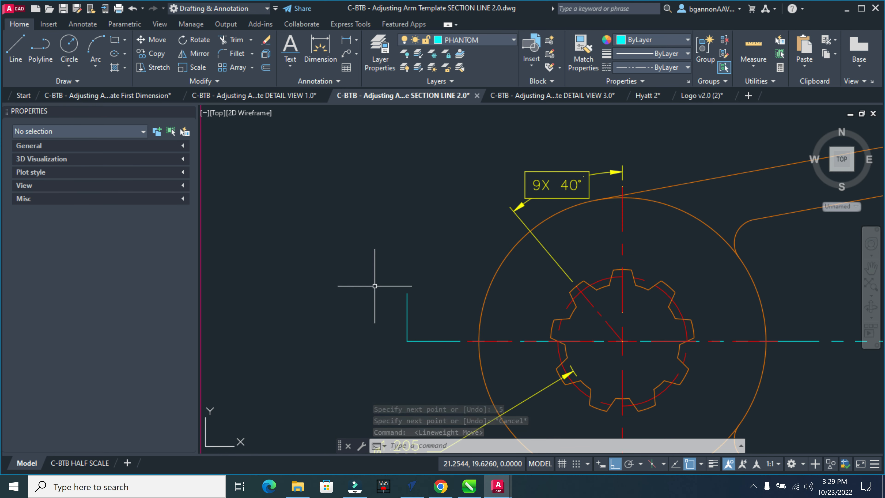
{"action": "left_click", "coordinate": [455, 40]}
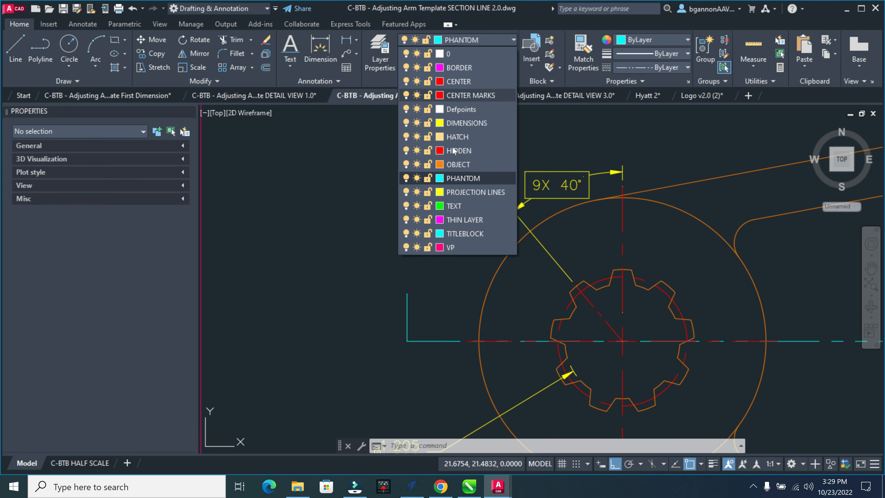
{"action": "left_click", "coordinate": [451, 205]}
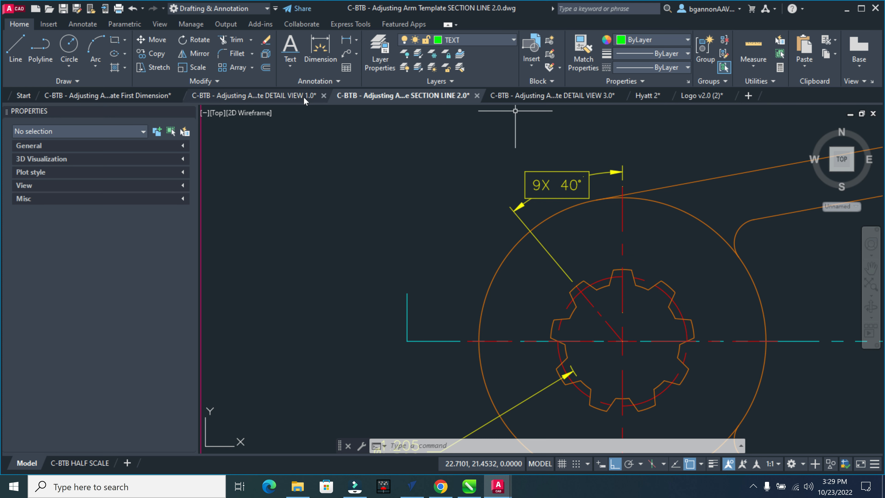
Draw a short horizontal line just above the section line's upturned end near the splined hole as the arrowhead base.
{"action": "mouse_move", "coordinate": [460, 96]}
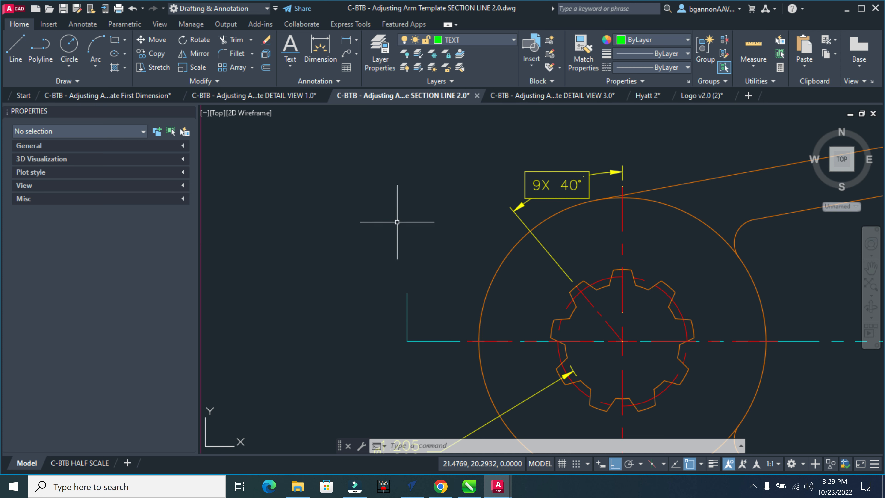
{"action": "type", "text": "l"}
{"action": "key", "text": "Return"}
{"action": "left_click", "coordinate": [382, 269]}
{"action": "left_click", "coordinate": [408, 269]}
{"action": "key", "text": "Escape"}
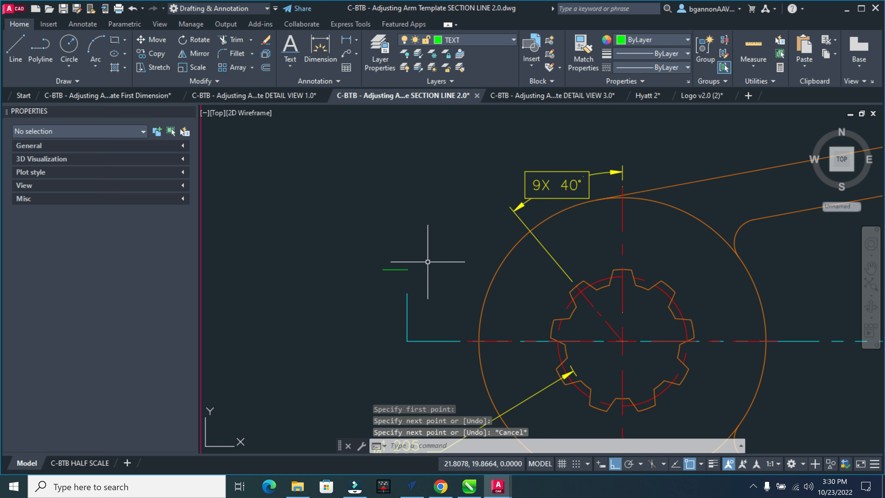
Draw a vertical line about 0.2 long upward from the midpoint of the arrowhead base.
{"action": "type", "text": "l"}
{"action": "key", "text": "Return"}
{"action": "left_click", "coordinate": [395, 270]}
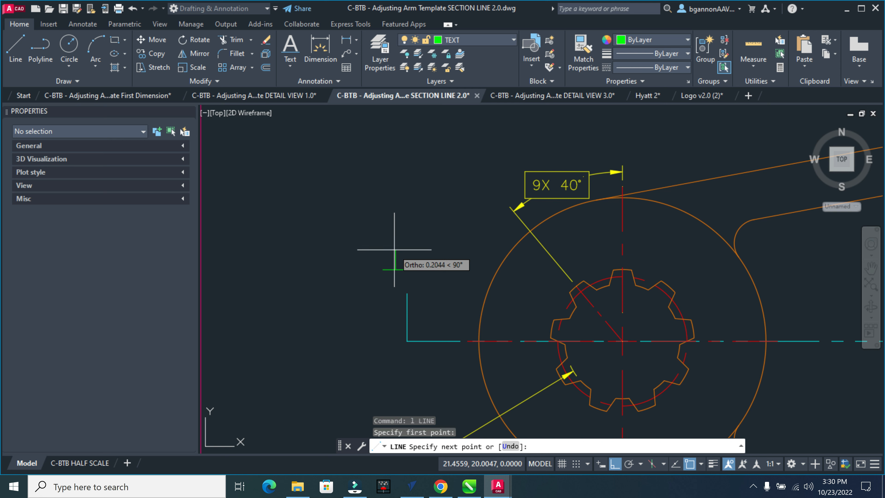
{"action": "left_click", "coordinate": [395, 251]}
{"action": "key", "text": "Escape"}
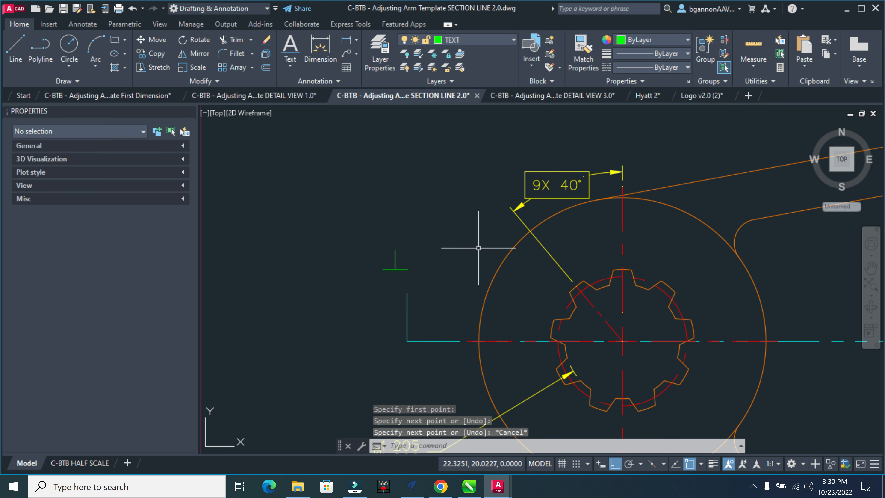
Draw two sloped lines from the top of the vertical line to both ends of the base, closing the arrowhead triangle.
{"action": "type", "text": "l"}
{"action": "key", "text": "Return"}
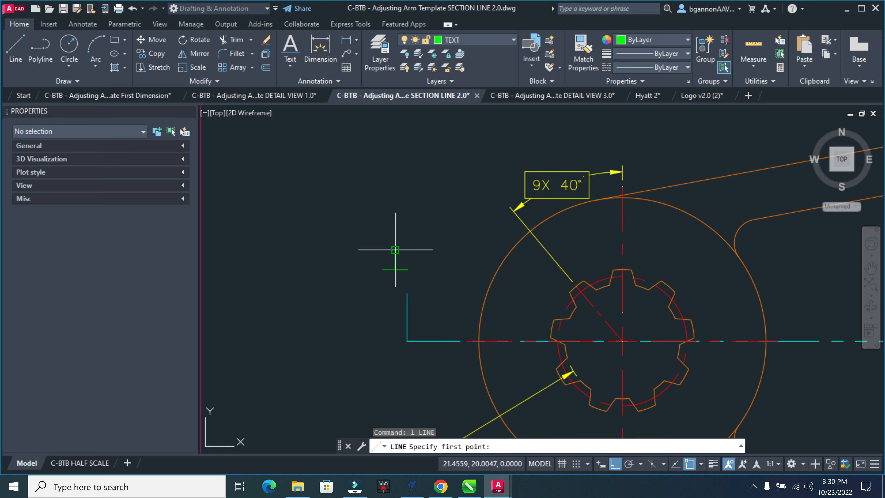
{"action": "left_click", "coordinate": [394, 249]}
{"action": "left_click", "coordinate": [383, 269]}
{"action": "key", "text": "Return"}
{"action": "key", "text": "Return"}
{"action": "left_click", "coordinate": [395, 250]}
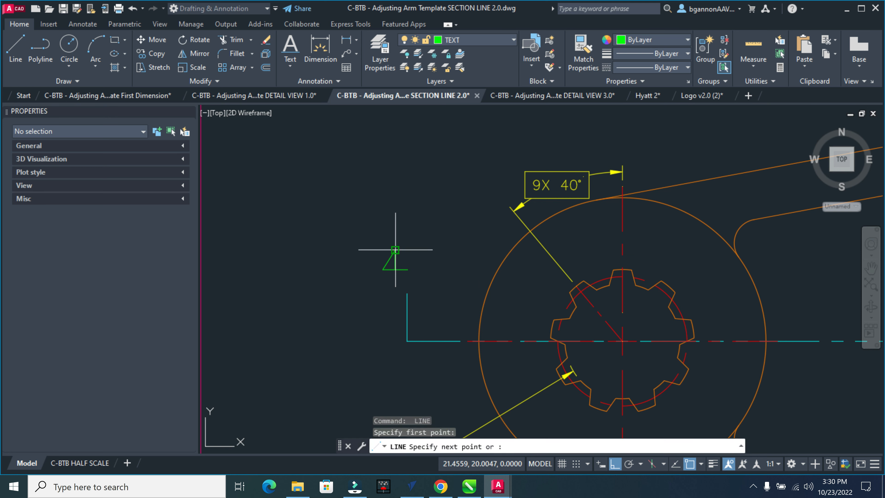
{"action": "left_click", "coordinate": [407, 269]}
{"action": "key", "text": "Return"}
Delete the vertical line inside the arrowhead triangle and fill the triangle with a SOLID hatch.
{"action": "left_click", "coordinate": [395, 265]}
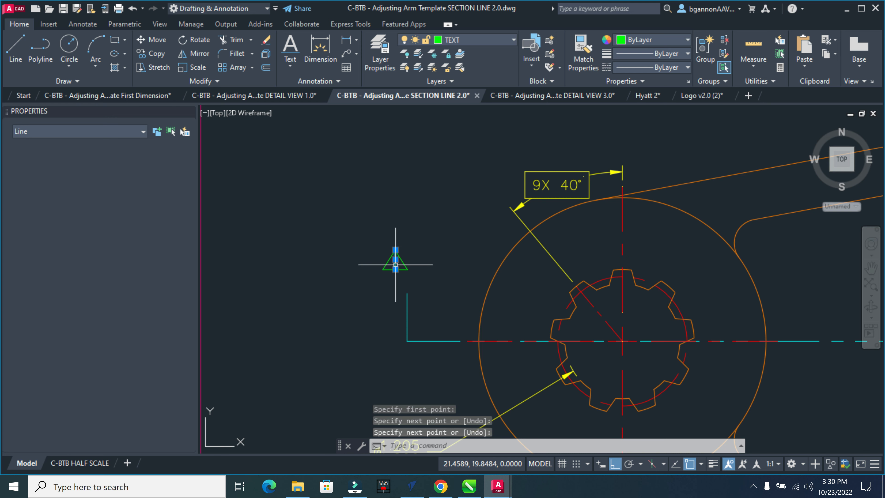
{"action": "key", "text": "Delete"}
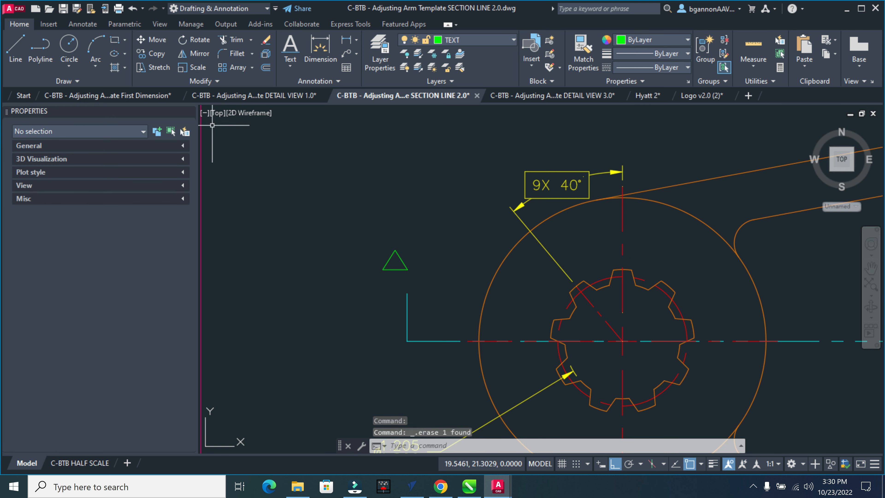
{"action": "left_click", "coordinate": [125, 68]}
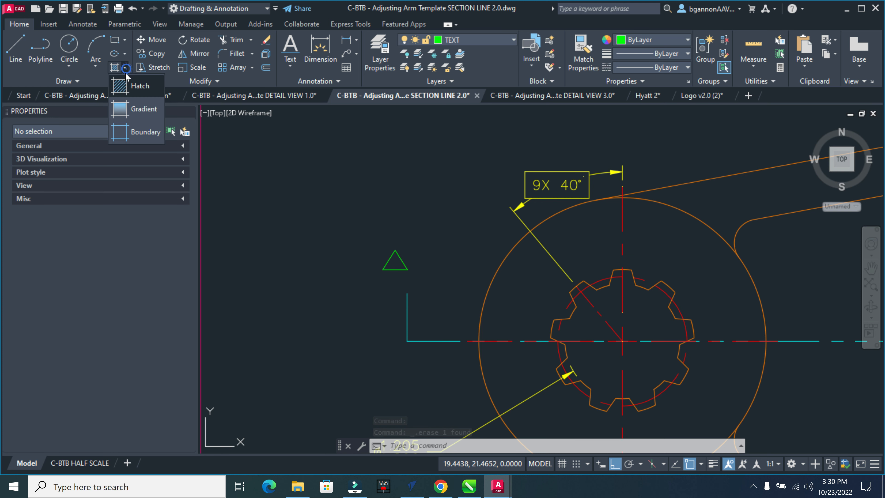
{"action": "left_click", "coordinate": [122, 90]}
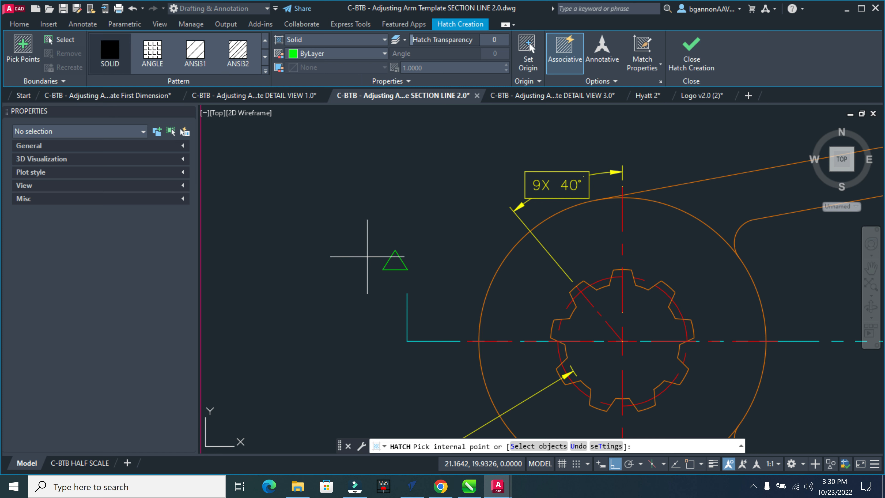
{"action": "left_click", "coordinate": [396, 262]}
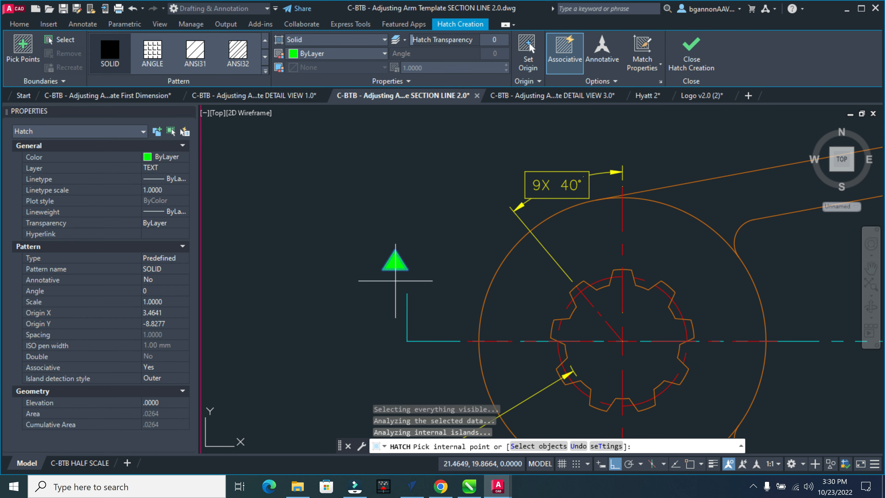
{"action": "key", "text": "Escape"}
Group the arrowhead triangle's three lines and its solid hatch into one object.
{"action": "left_click", "coordinate": [429, 268]}
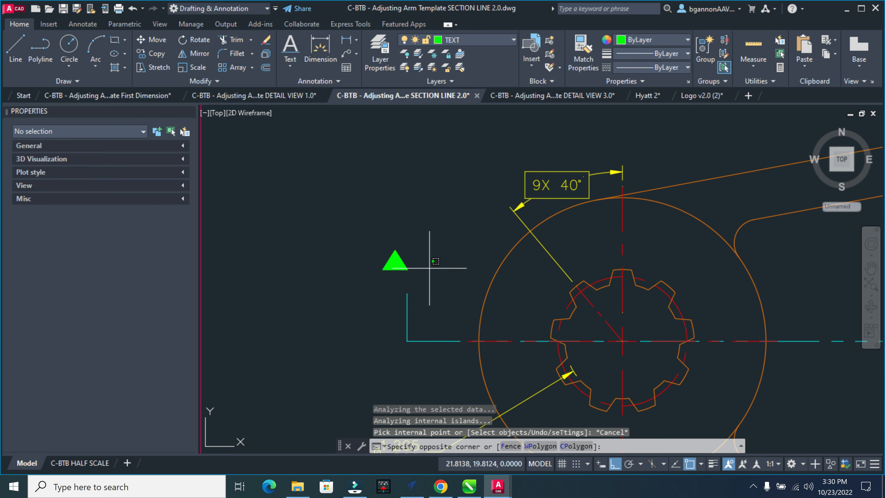
{"action": "key", "text": "Escape"}
{"action": "left_click", "coordinate": [412, 277]}
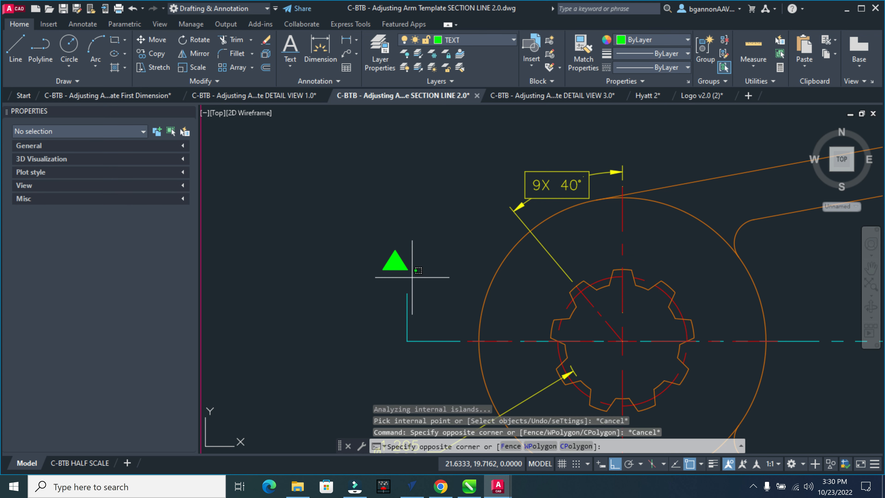
{"action": "left_click", "coordinate": [373, 247]}
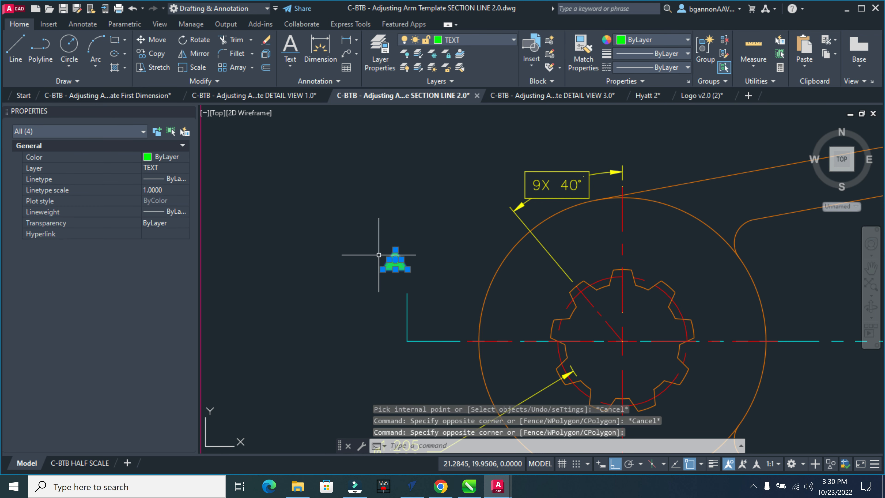
{"action": "type", "text": "GROUP"}
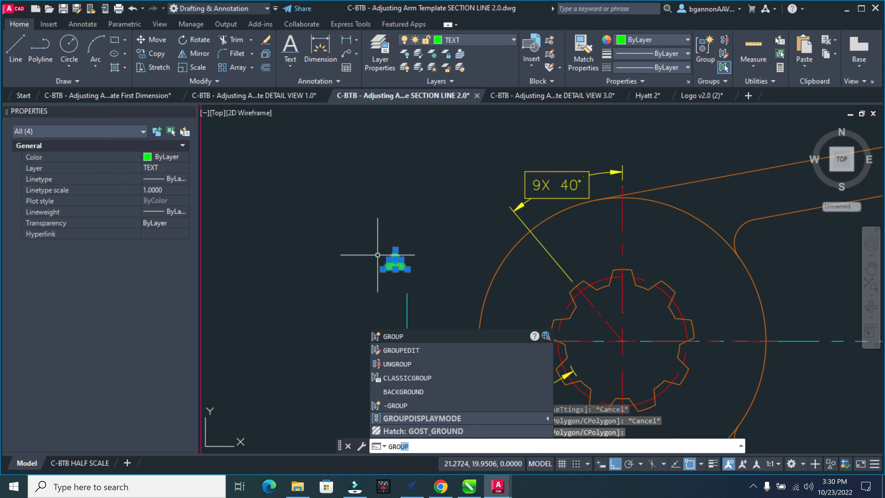
{"action": "key", "text": "Return"}
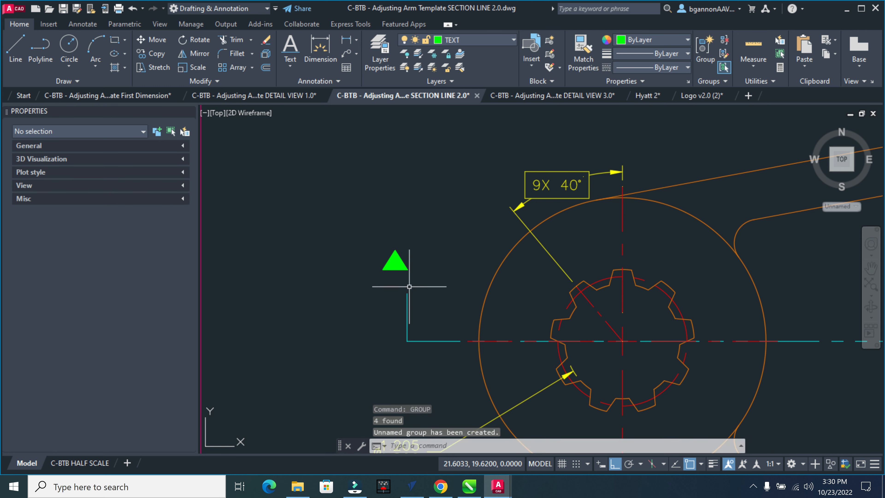
{"action": "type", "text": "co"}
{"action": "key", "text": "Return"}
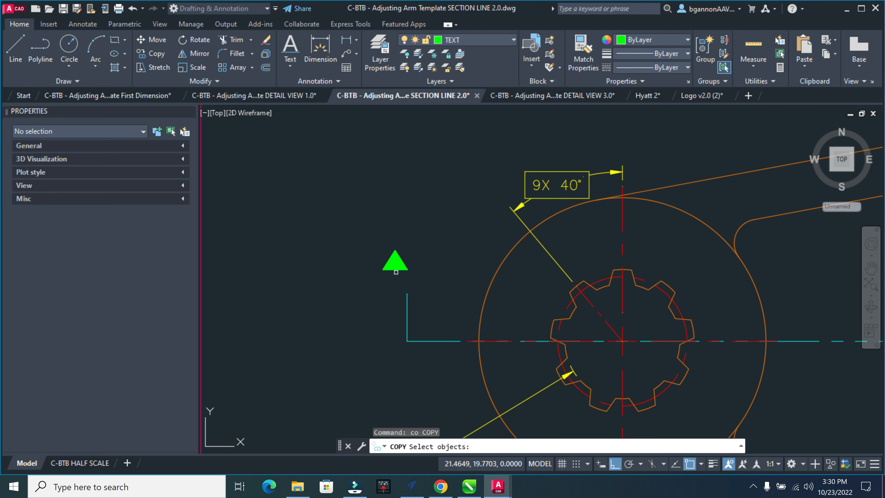
{"action": "key", "text": "Return"}
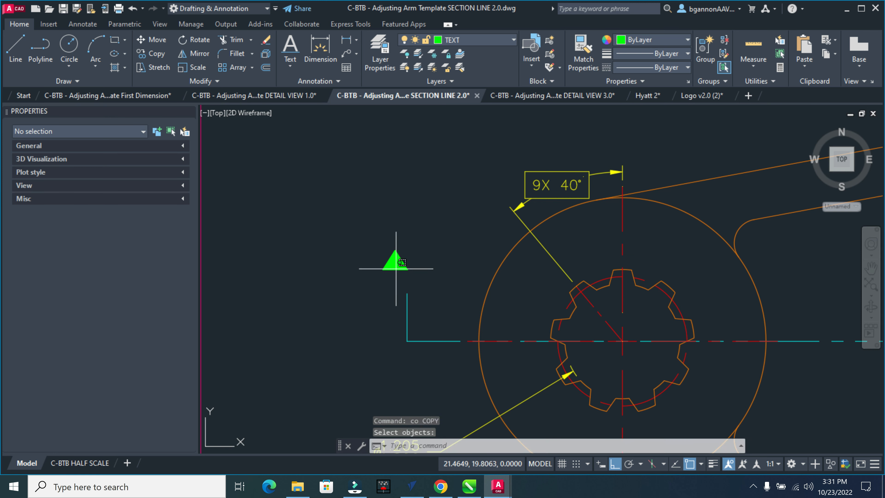
Move the grouped arrowhead from its base midpoint onto the upper end of the section line near the splined hole.
{"action": "left_click", "coordinate": [396, 267]}
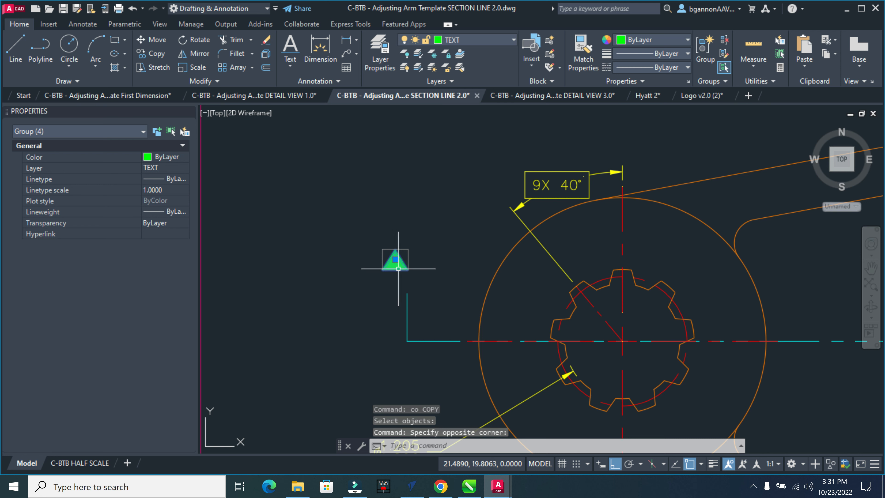
{"action": "type", "text": "m"}
{"action": "key", "text": "Return"}
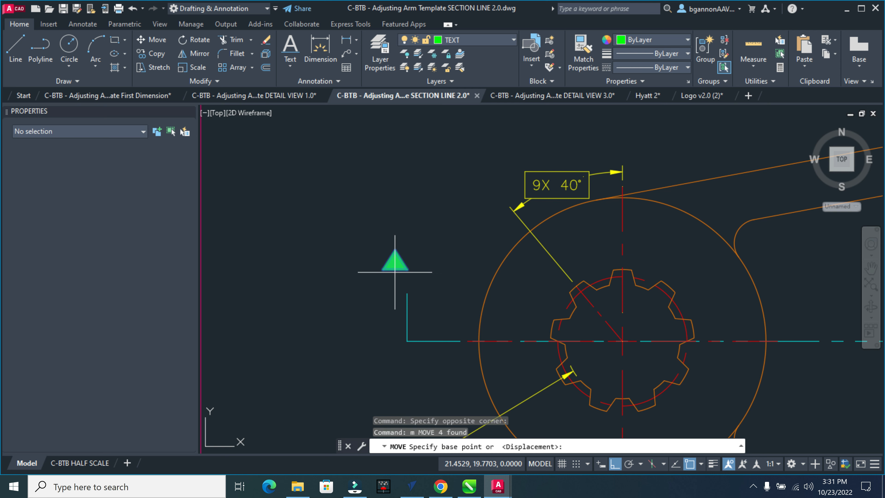
{"action": "left_click", "coordinate": [396, 273]}
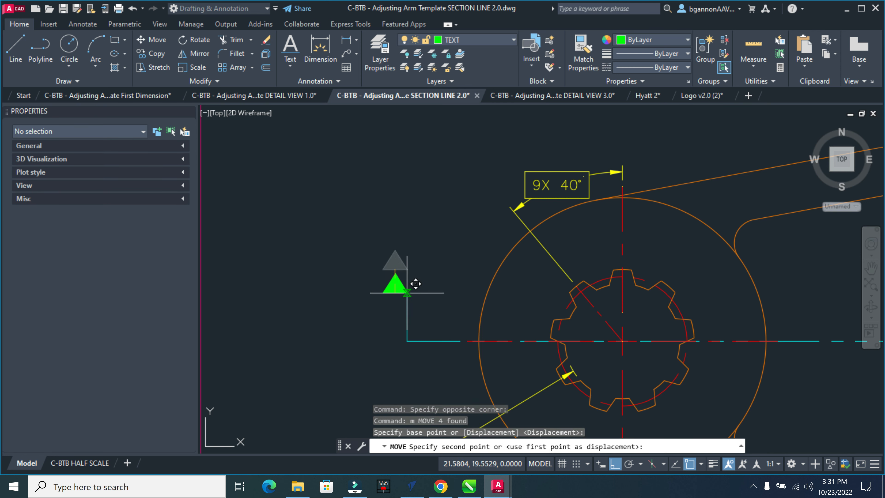
{"action": "key", "text": "Escape"}
Copy the arrowhead horizontally onto the upturned end of the section line at the opposite end of the arm.
{"action": "left_click", "coordinate": [406, 286]}
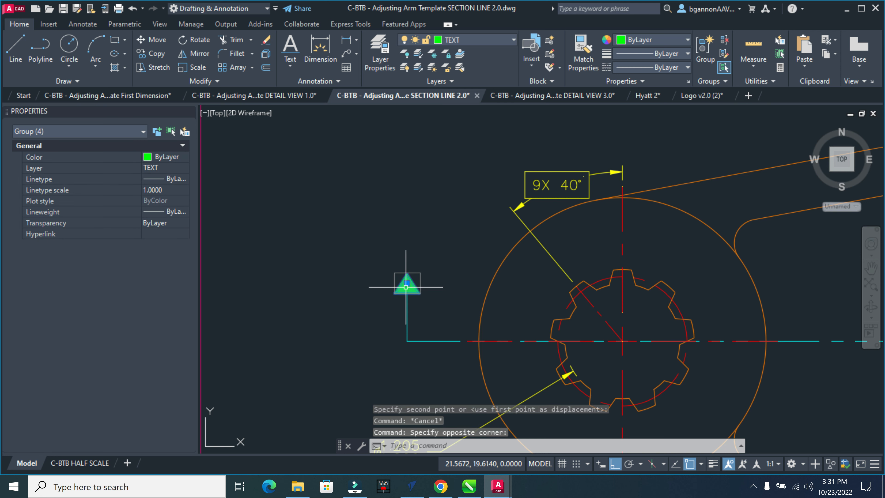
{"action": "type", "text": "co"}
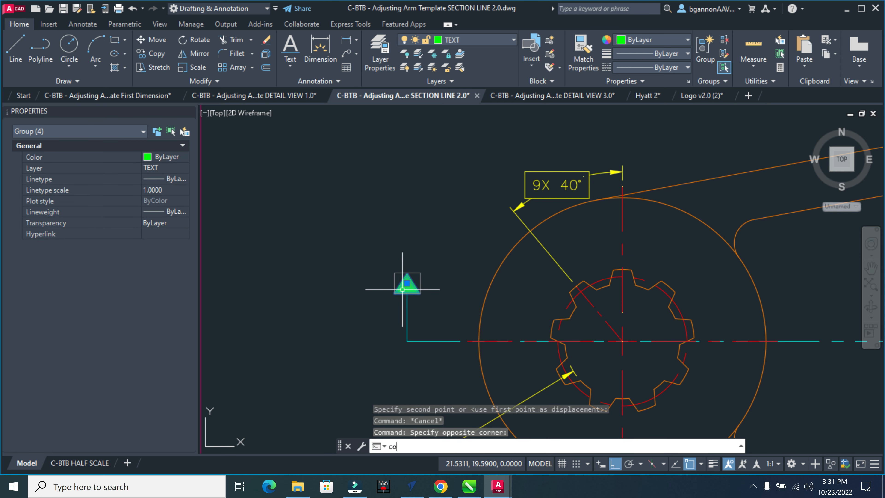
{"action": "key", "text": "Return"}
{"action": "left_click", "coordinate": [407, 274]}
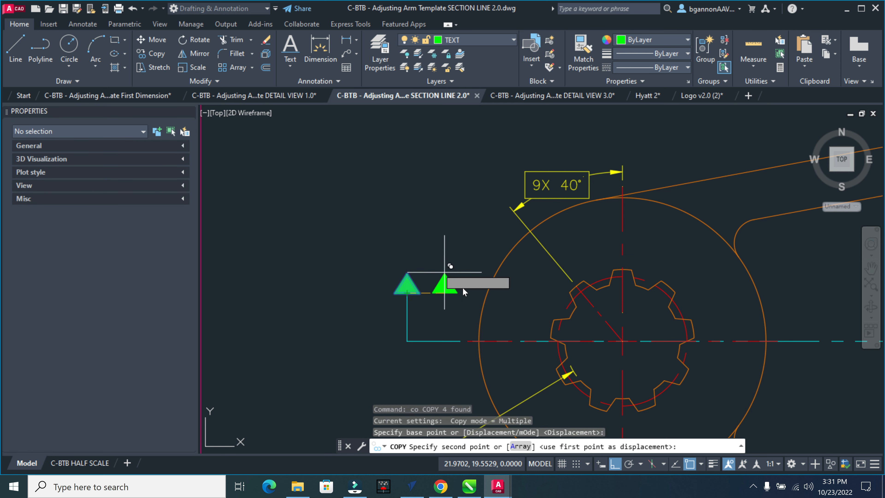
{"action": "scroll", "coordinate": [810, 316], "scroll_direction": "down", "scroll_amount": 8}
{"action": "middle_click_drag", "start_coordinate": [810, 315], "coordinate": [352, 311]}
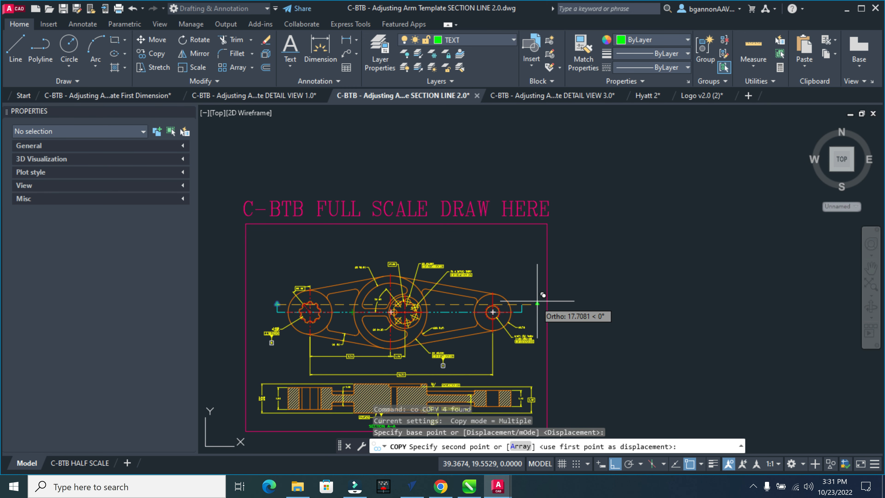
{"action": "scroll", "coordinate": [537, 300], "scroll_direction": "up", "scroll_amount": 6}
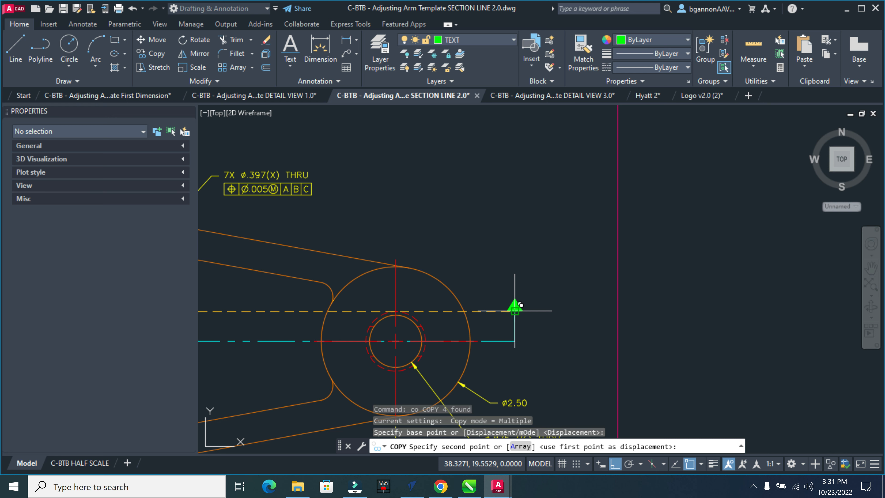
{"action": "scroll", "coordinate": [520, 306], "scroll_direction": "up", "scroll_amount": 8}
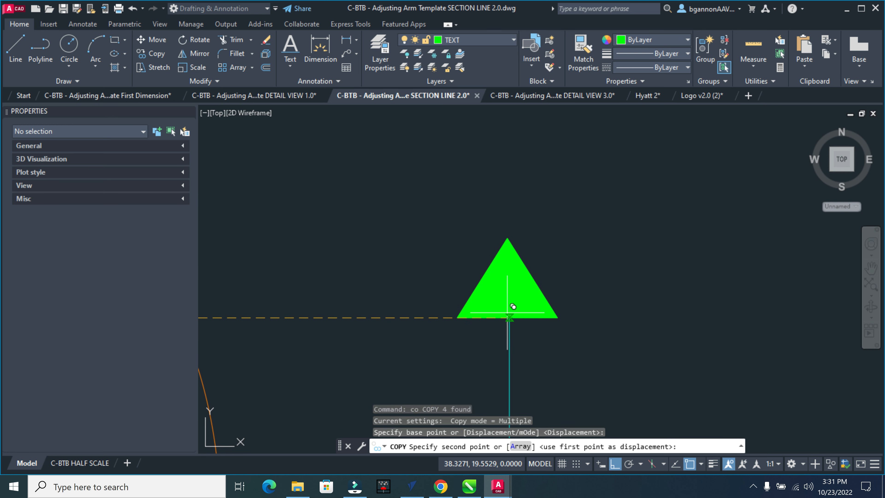
{"action": "left_click", "coordinate": [513, 306]}
{"action": "key", "text": "Escape"}
Add the single-line text "A" in MECH-TITLE style, height .1800, outside the section line's corner near the splined hole.
{"action": "scroll", "coordinate": [529, 330], "scroll_direction": "down", "scroll_amount": 3}
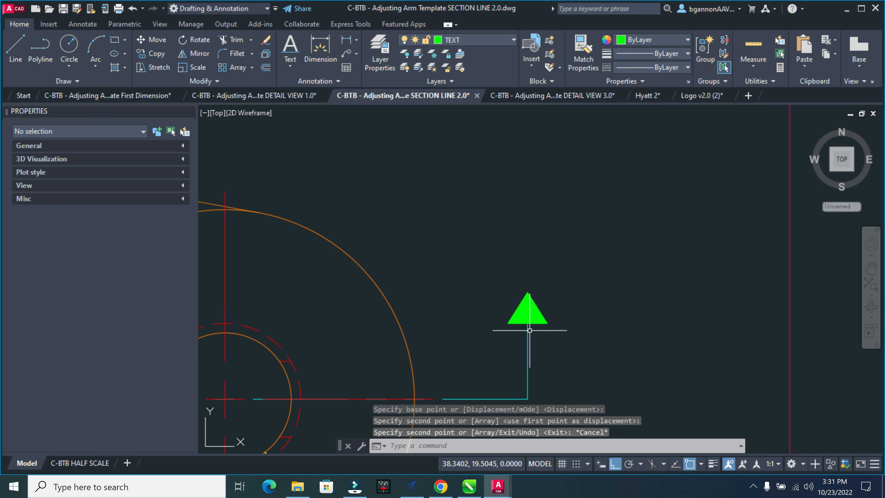
{"action": "scroll", "coordinate": [529, 330], "scroll_direction": "down", "scroll_amount": 8}
{"action": "middle_click_drag", "start_coordinate": [498, 329], "coordinate": [602, 287]}
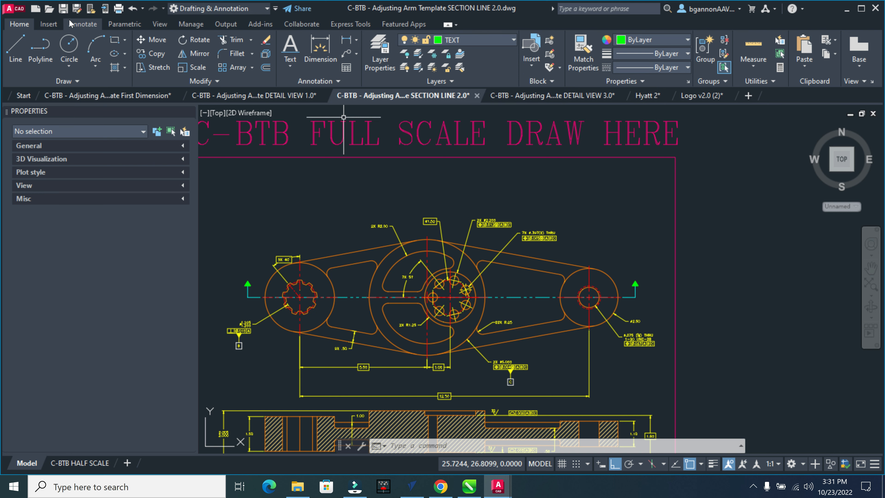
{"action": "left_click", "coordinate": [82, 24]}
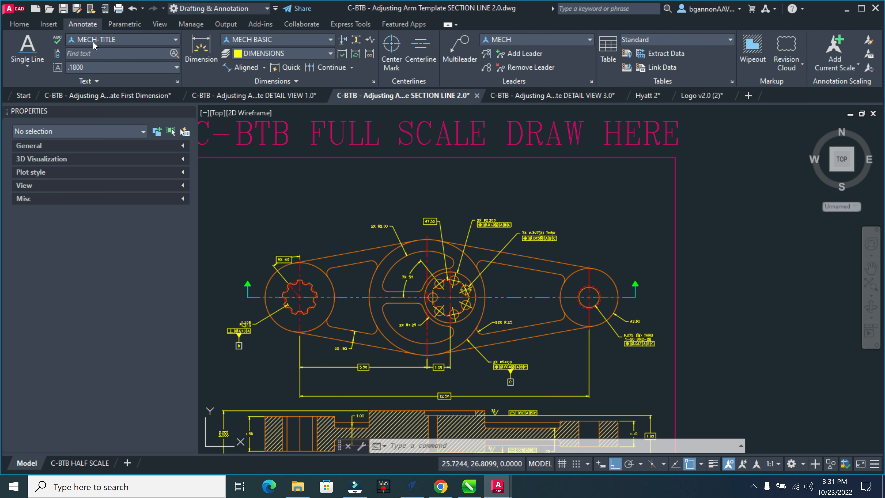
{"action": "left_click", "coordinate": [27, 47]}
{"action": "scroll", "coordinate": [232, 302], "scroll_direction": "up", "scroll_amount": 6}
{"action": "left_click", "coordinate": [256, 291]}
{"action": "key", "text": "Return"}
{"action": "type", "text": "A"}
{"action": "key", "text": "Return"}
{"action": "key", "text": "Return"}
Move the letter A horizontally closer to the section line's corner near the splined hole.
{"action": "left_click", "coordinate": [262, 285]}
{"action": "left_click", "coordinate": [256, 290]}
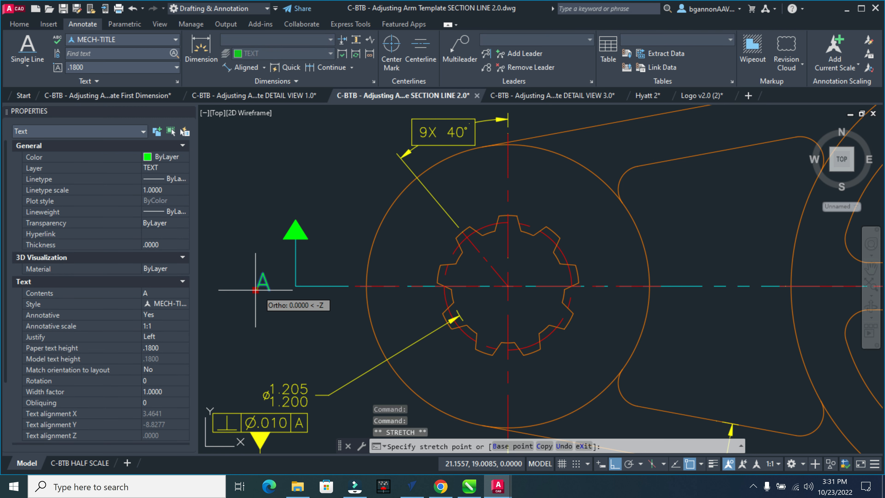
{"action": "left_click", "coordinate": [273, 290]}
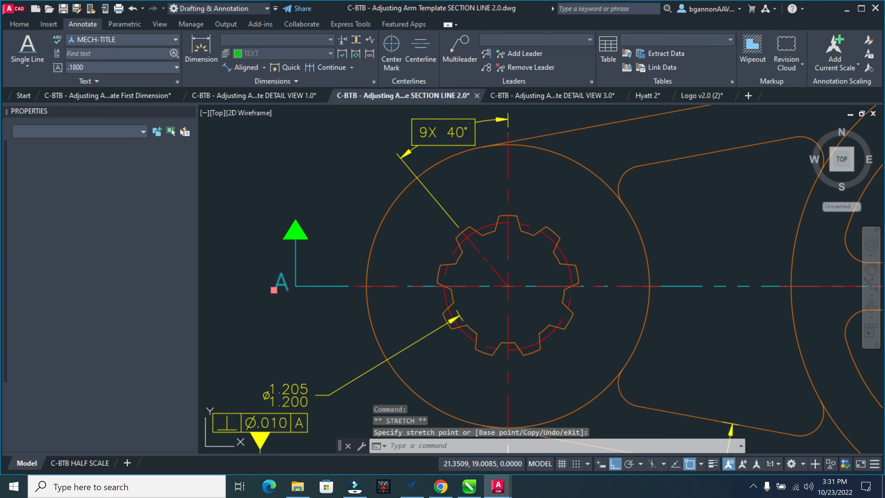
{"action": "double_click", "coordinate": [273, 290]}
{"action": "key", "text": "Escape"}
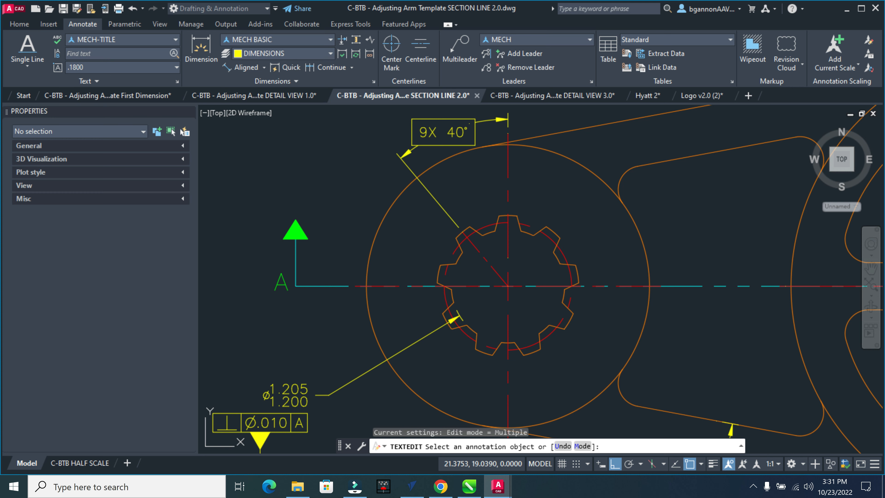
{"action": "key", "text": "Escape"}
{"action": "key", "text": "Escape"}
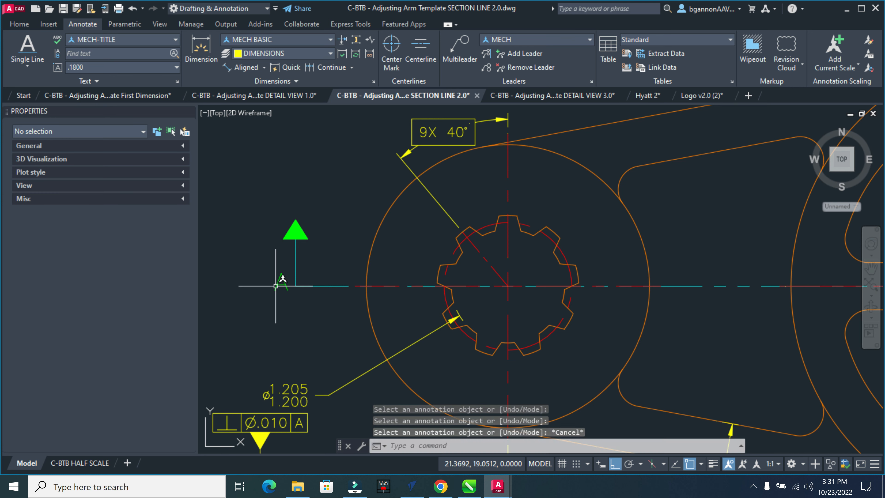
Raise the letter A slightly beside the section line and copy it horizontally to just outside the line's other end.
{"action": "left_click", "coordinate": [274, 289]}
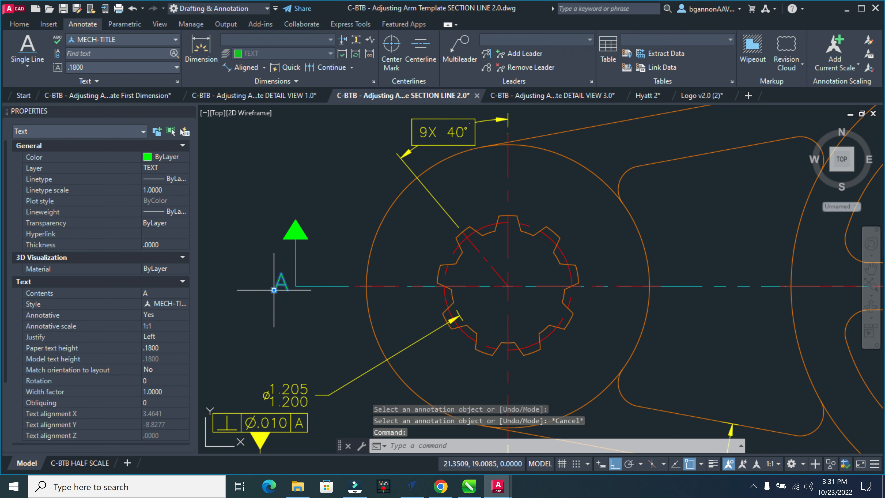
{"action": "left_click", "coordinate": [274, 289]}
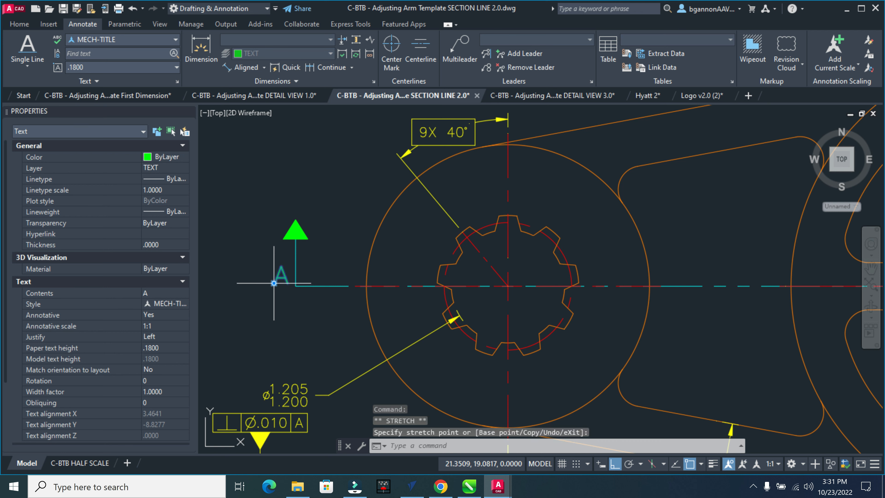
{"action": "type", "text": "co"}
{"action": "key", "text": "Return"}
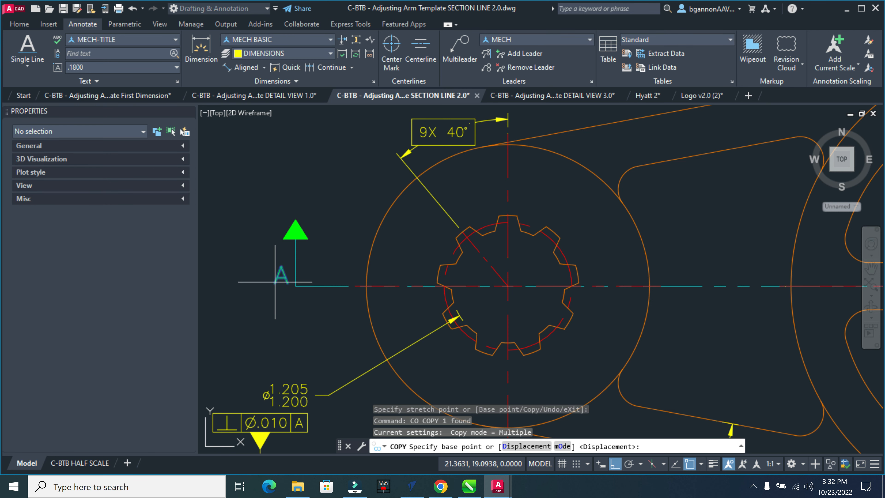
{"action": "left_click", "coordinate": [275, 281]}
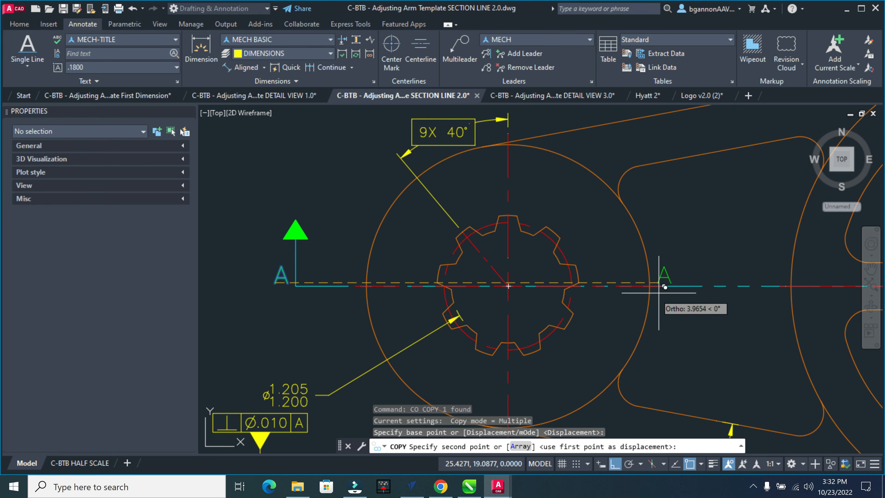
{"action": "scroll", "coordinate": [658, 293], "scroll_direction": "down", "scroll_amount": 5}
{"action": "middle_click_drag", "start_coordinate": [655, 306], "coordinate": [429, 309]}
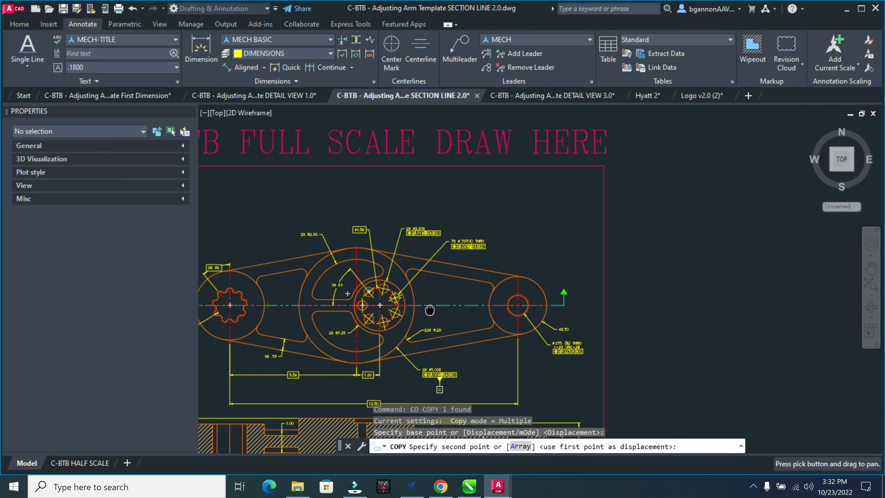
{"action": "left_click", "coordinate": [566, 308]}
{"action": "key", "text": "Escape"}
Switch to the C-BTB HALF SCALE layout to check the section line on the sheet.
{"action": "left_click", "coordinate": [80, 463]}
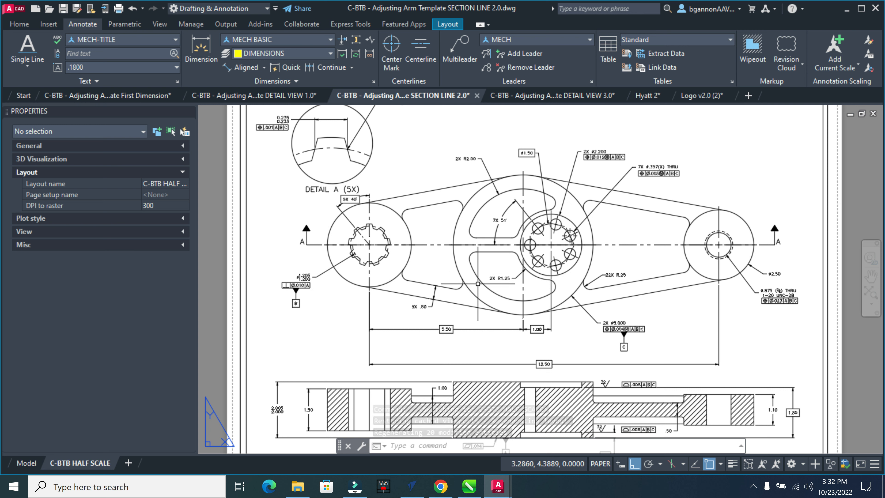